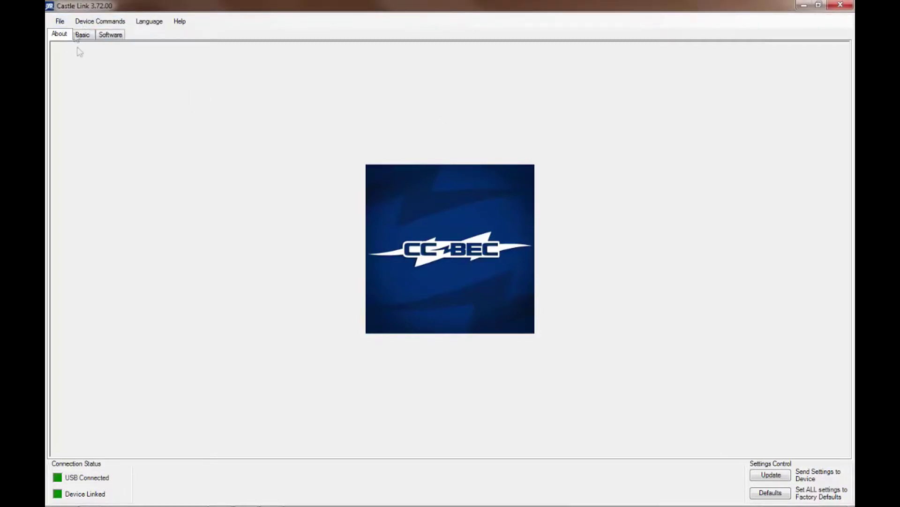
Browse the File and Device menus, then close them without choosing a command
click(66, 23)
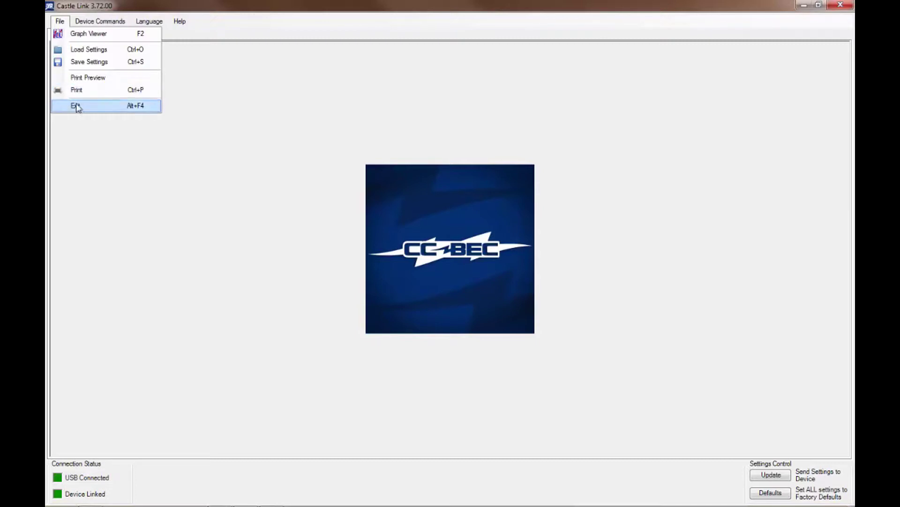
mouse_move(83, 24)
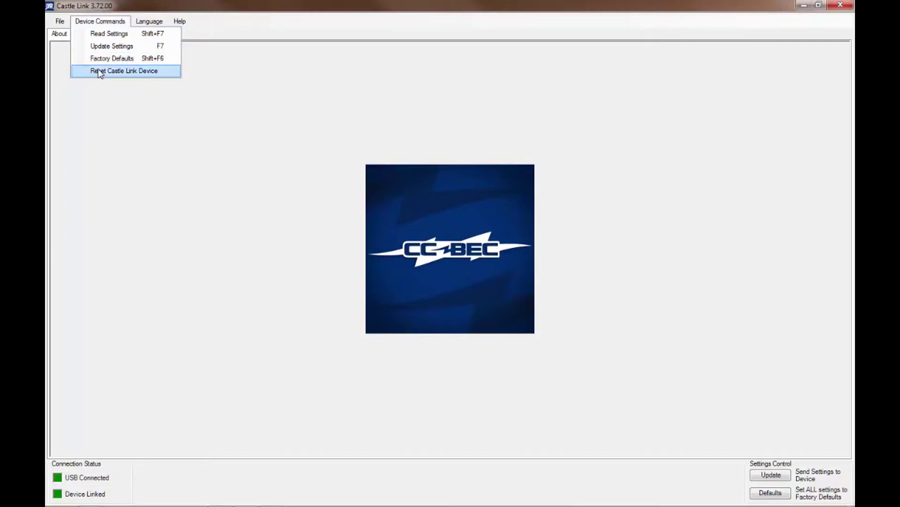
mouse_move(143, 21)
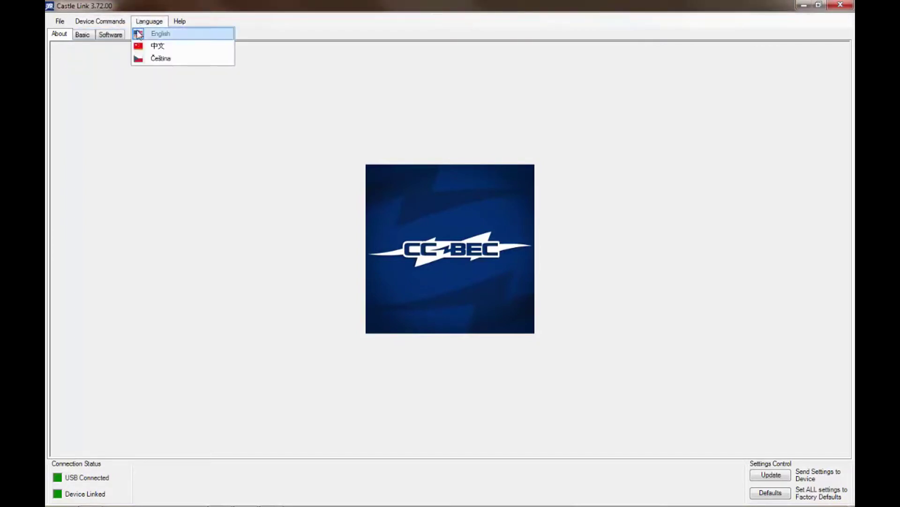
mouse_move(179, 23)
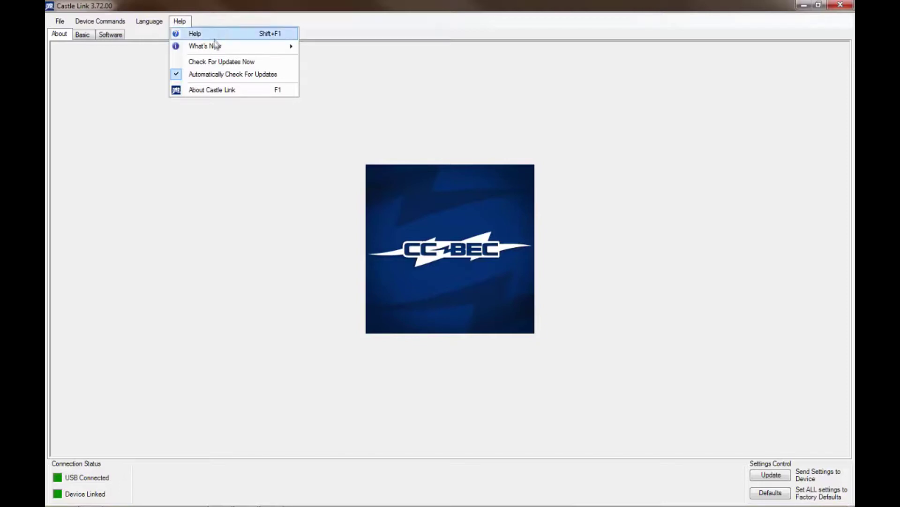
mouse_move(216, 48)
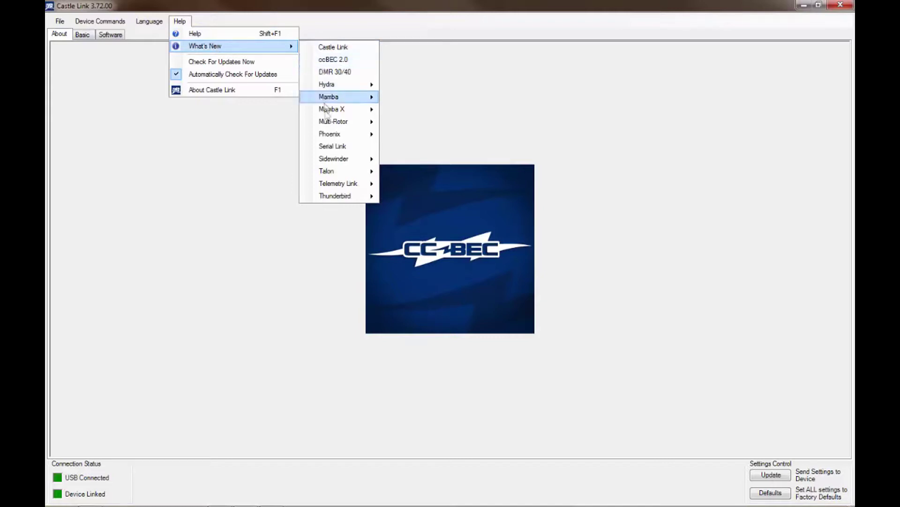
mouse_move(328, 111)
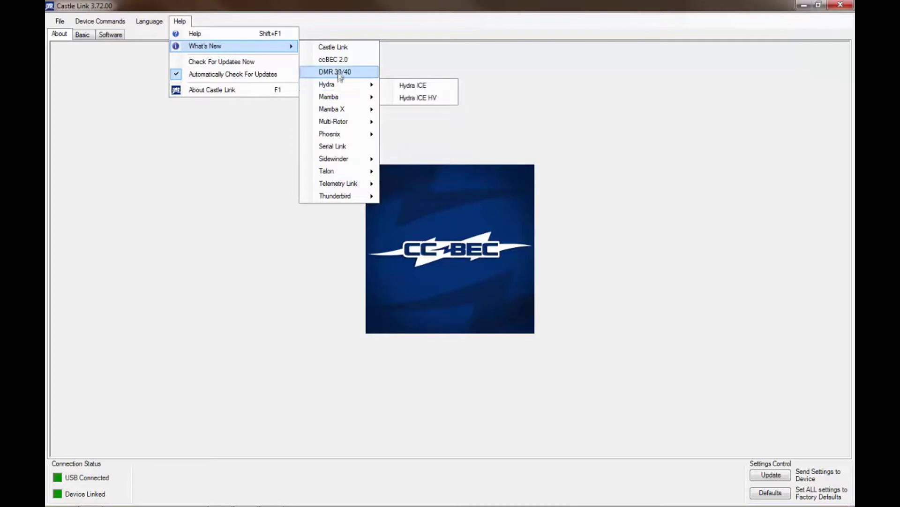
click(118, 52)
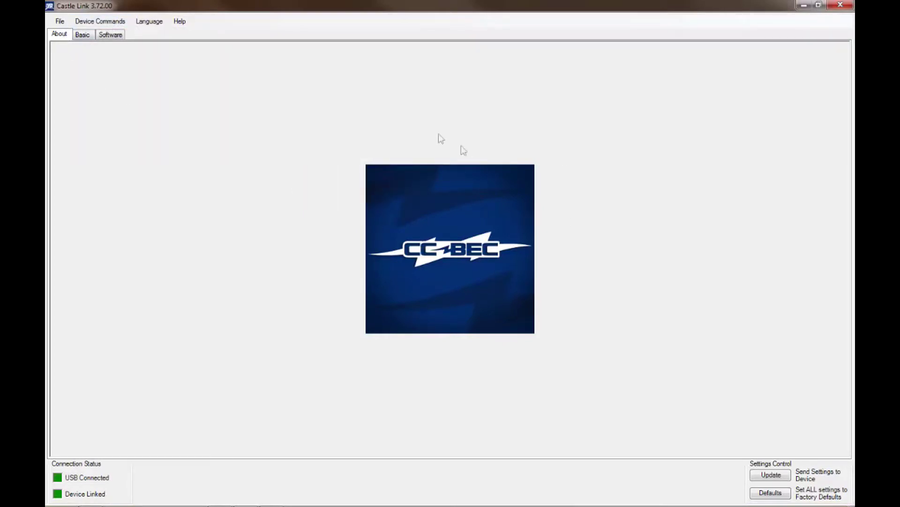
click(105, 22)
click(85, 135)
On the Basic page, change Output Voltage from 5.1V to 6.1V
click(81, 38)
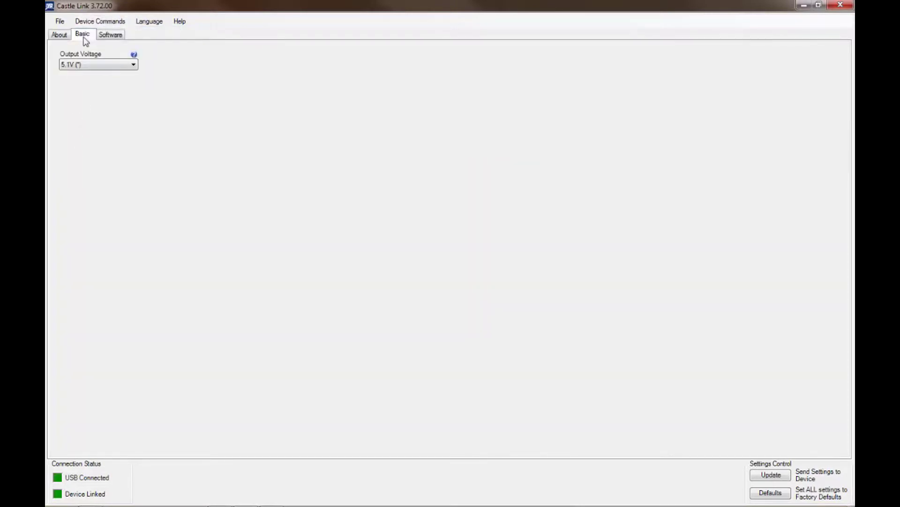
click(131, 70)
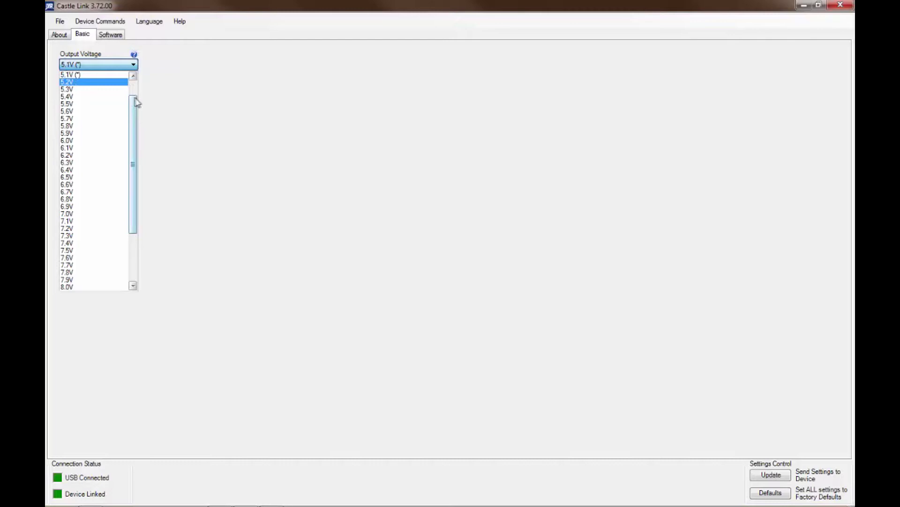
drag(134, 101, 140, 190)
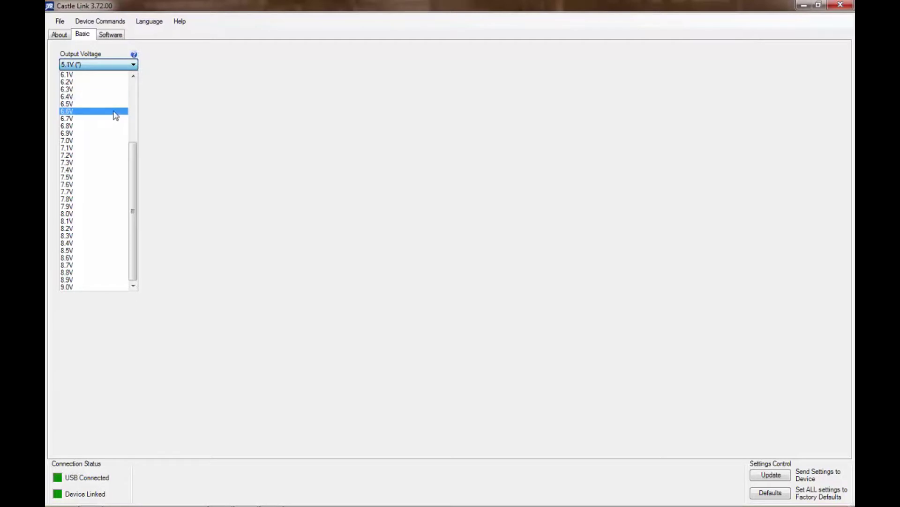
scroll(114, 115, up, 2)
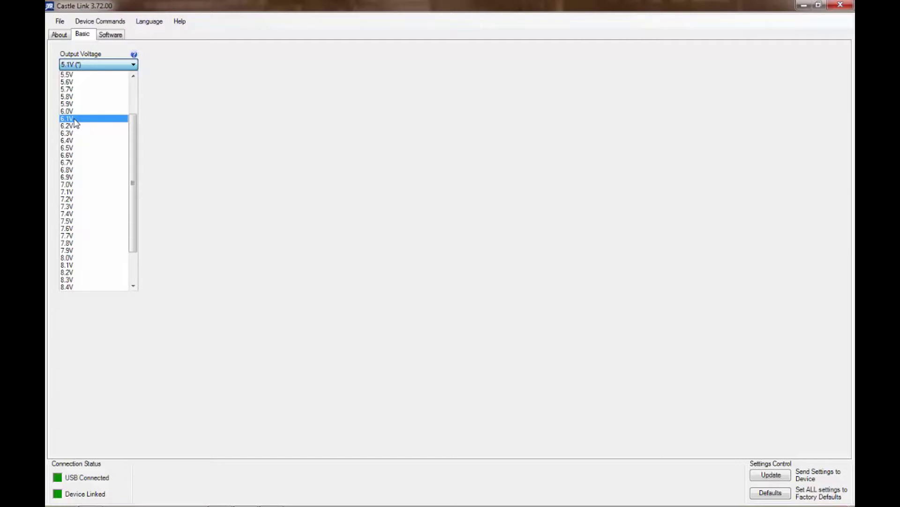
click(72, 119)
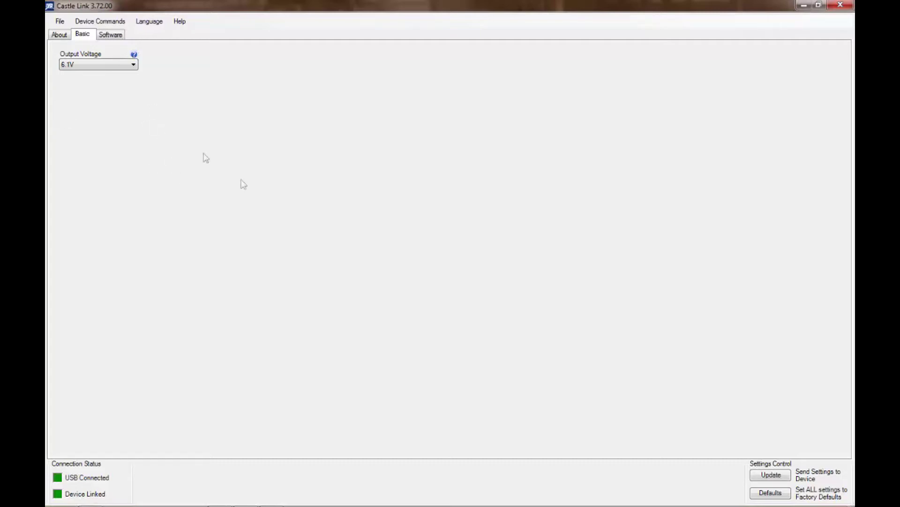
Write the 6.1V setting to the CC BEC and acknowledge the update-complete message
click(770, 475)
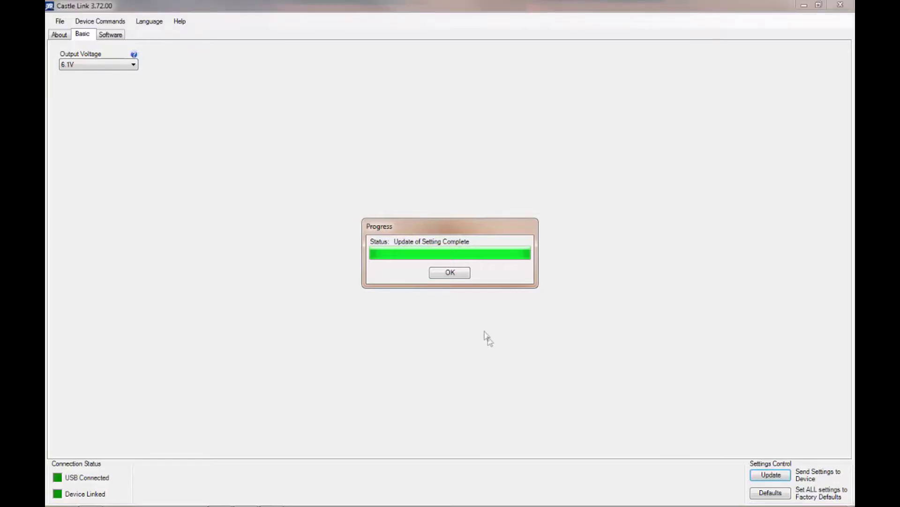
click(458, 274)
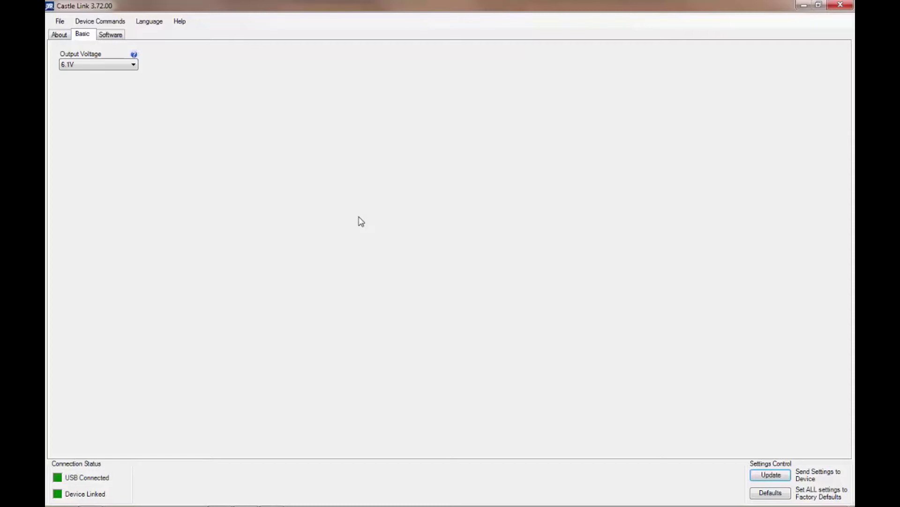
View the Software page and select the V 1.00 (Beta) and V 1.03 firmware rows
click(111, 36)
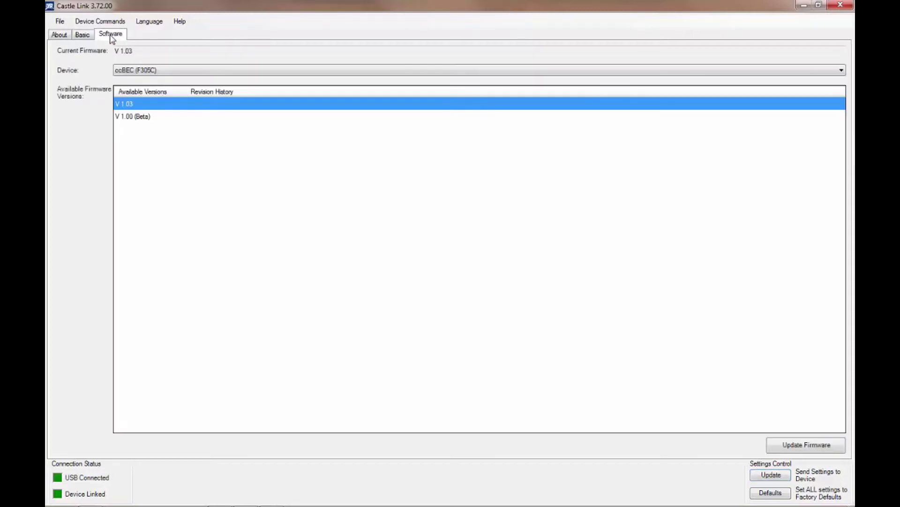
click(133, 118)
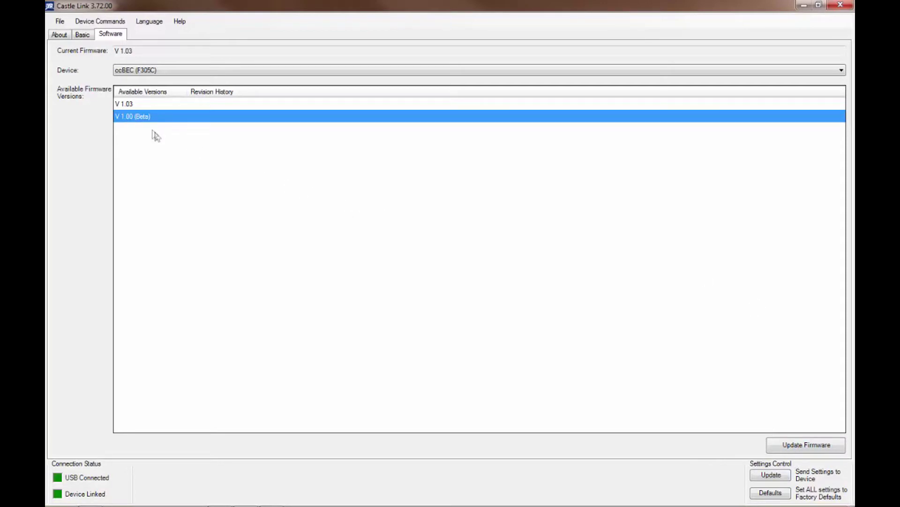
click(125, 106)
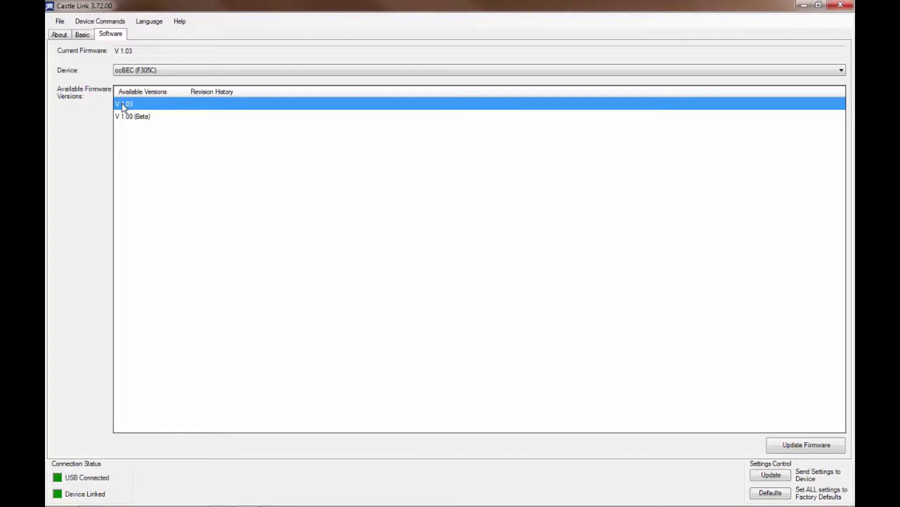
Print the settings report, changing the printout title from 2.0 to 'cc bec 1.0'
click(67, 40)
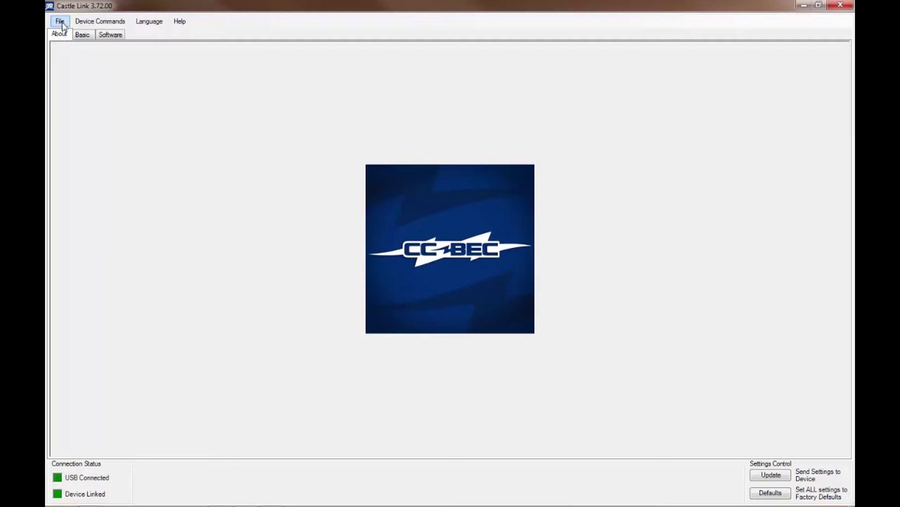
click(62, 25)
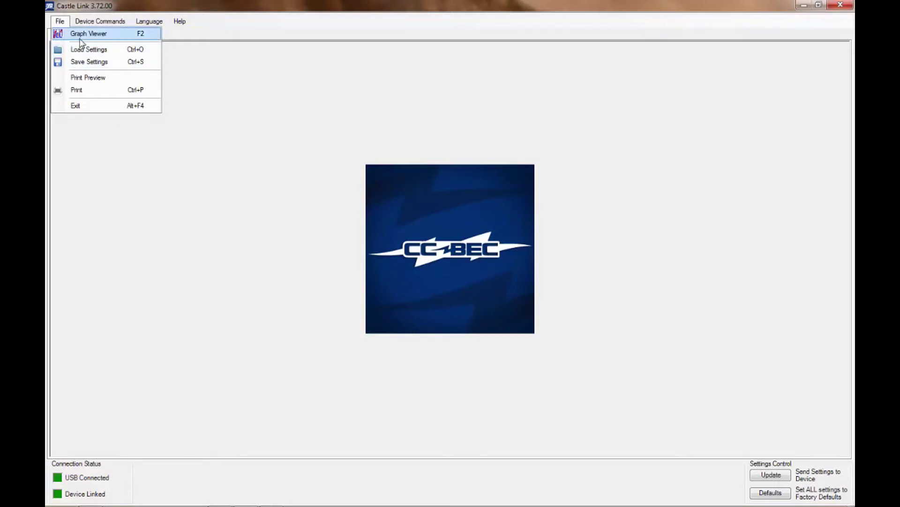
click(78, 79)
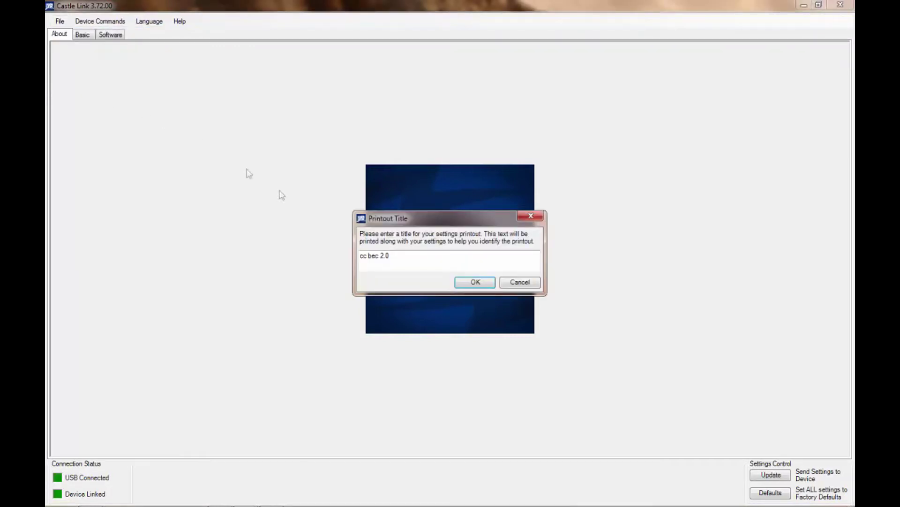
click(391, 255)
key(BackSpace)
key(BackSpace)
key(BackSpace)
text(1.0)
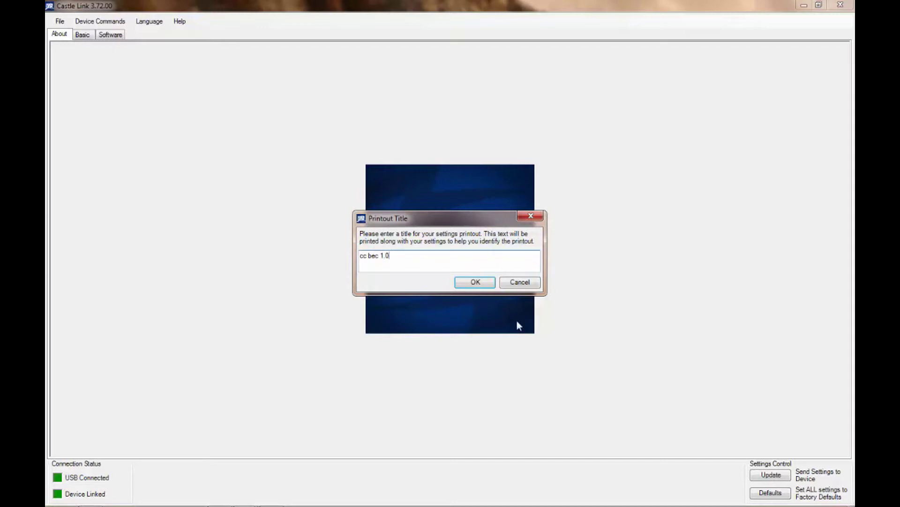
Confirm the title, review the maximized report showing 6.1V, then close the preview
click(477, 282)
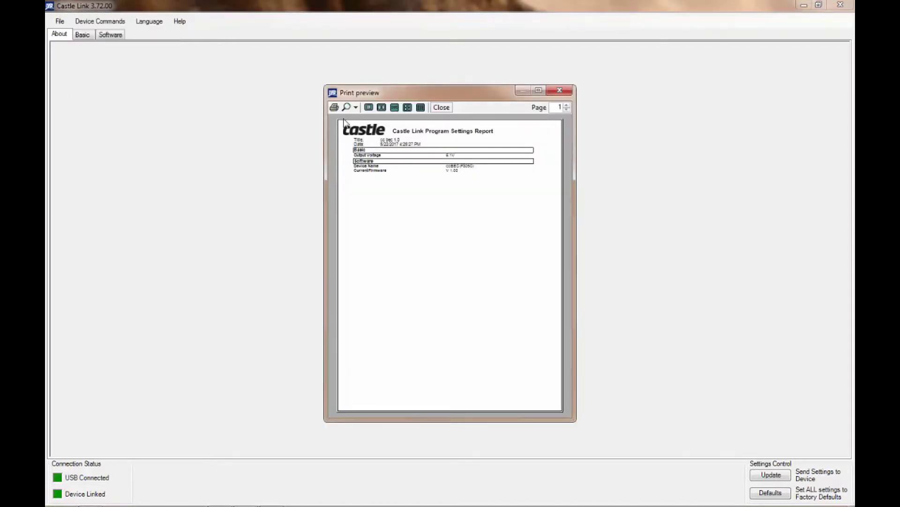
click(538, 89)
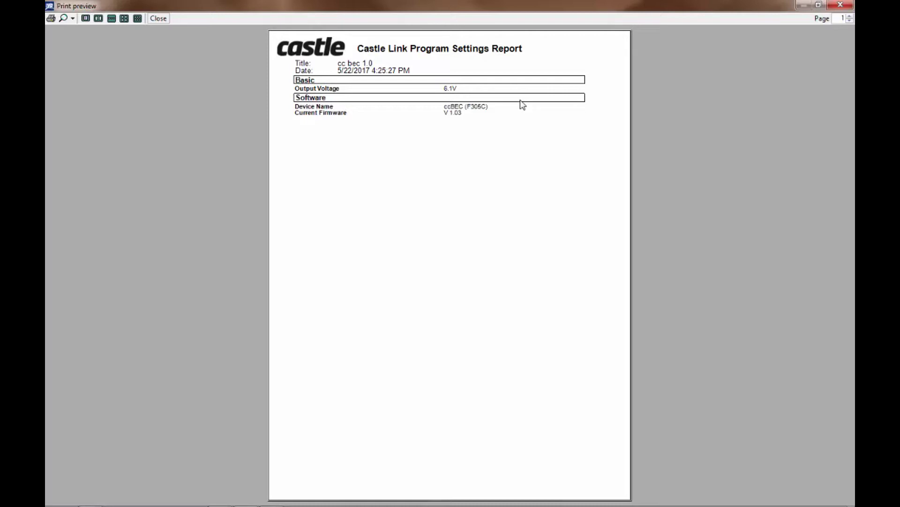
click(840, 5)
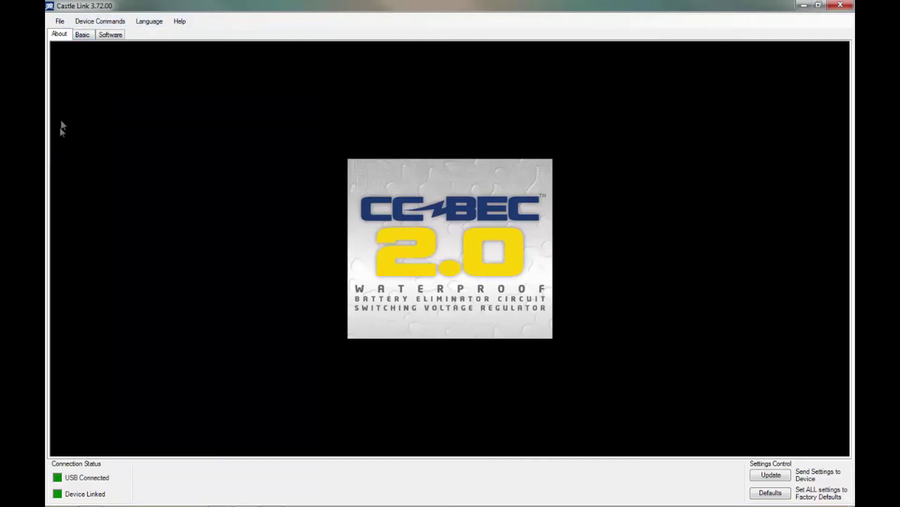
Open the Output Voltage list (4.75V to 12.00V plus Custom) on the Basic page
click(83, 36)
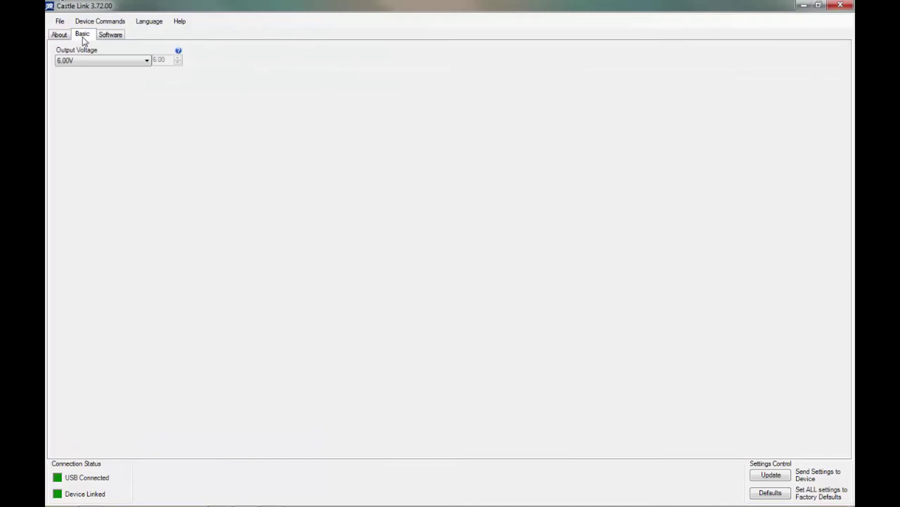
click(104, 62)
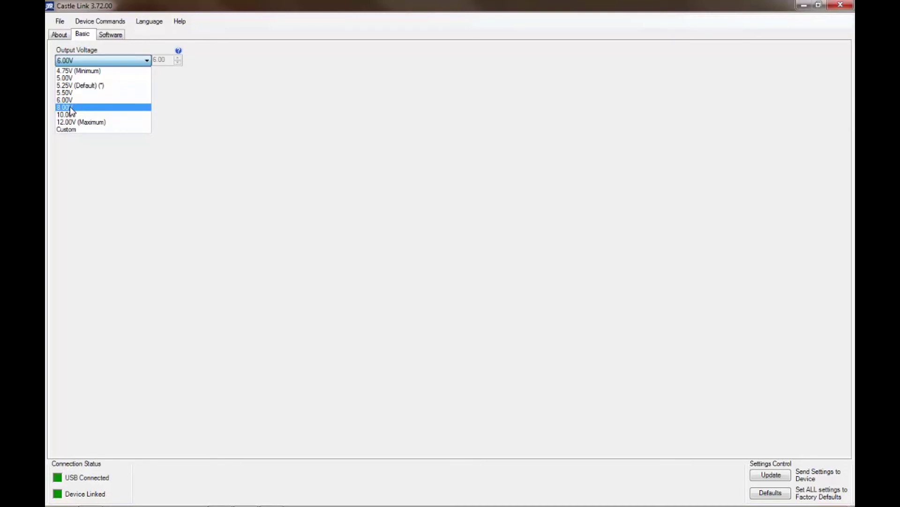
Choose 8.00V as the output voltage and dismiss the over-6V warning
click(71, 108)
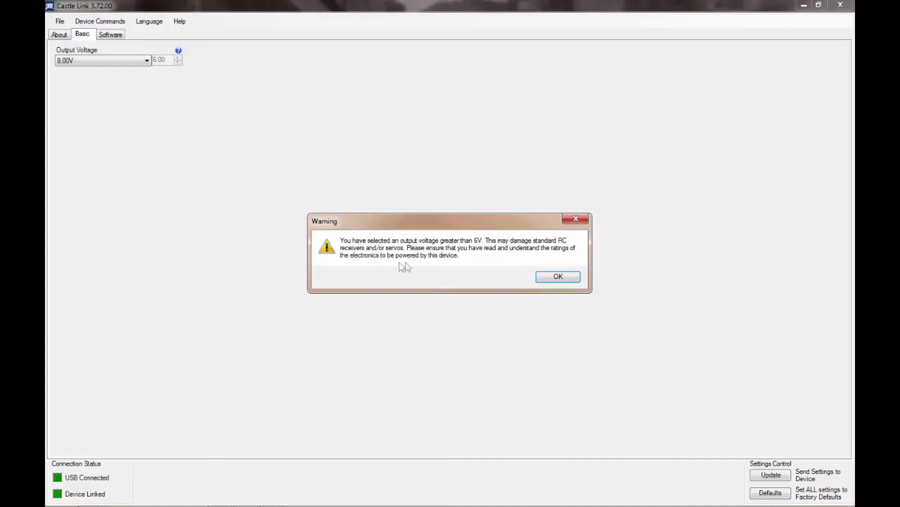
click(552, 278)
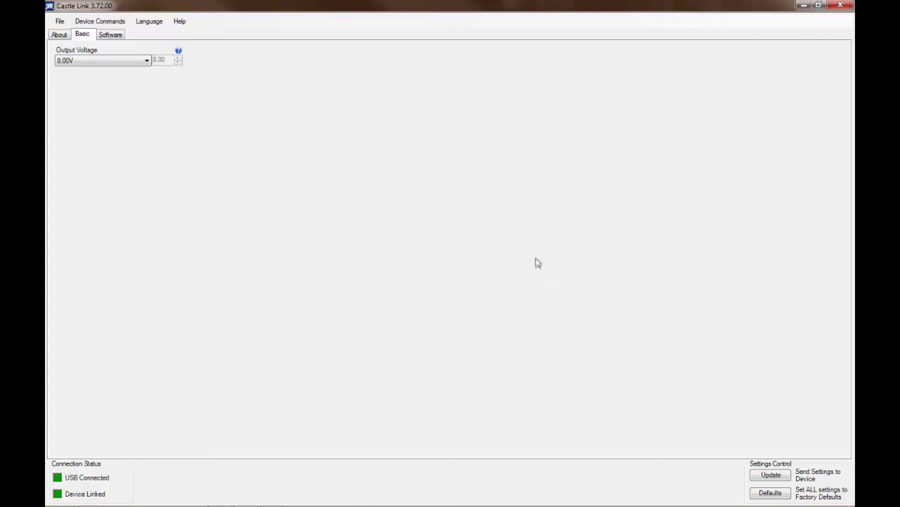
Set a Custom output voltage of 7.25V and write it to the CC BEC 2.0
click(147, 61)
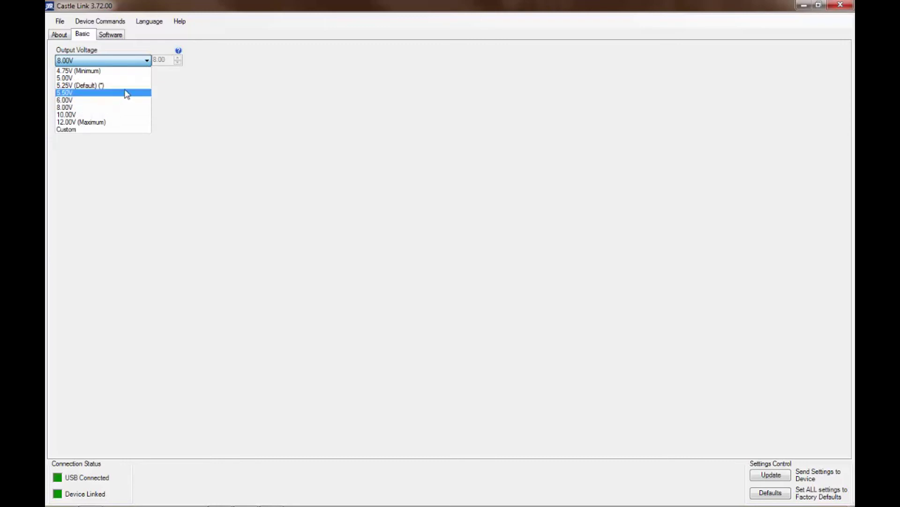
click(81, 130)
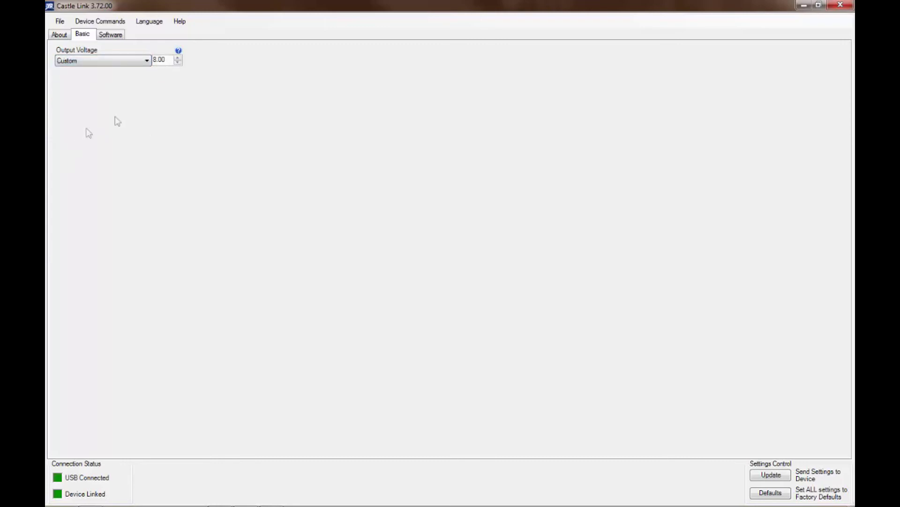
click(178, 58)
click(178, 63)
click(178, 62)
click(178, 62)
click(178, 62)
click(178, 58)
click(178, 62)
click(773, 475)
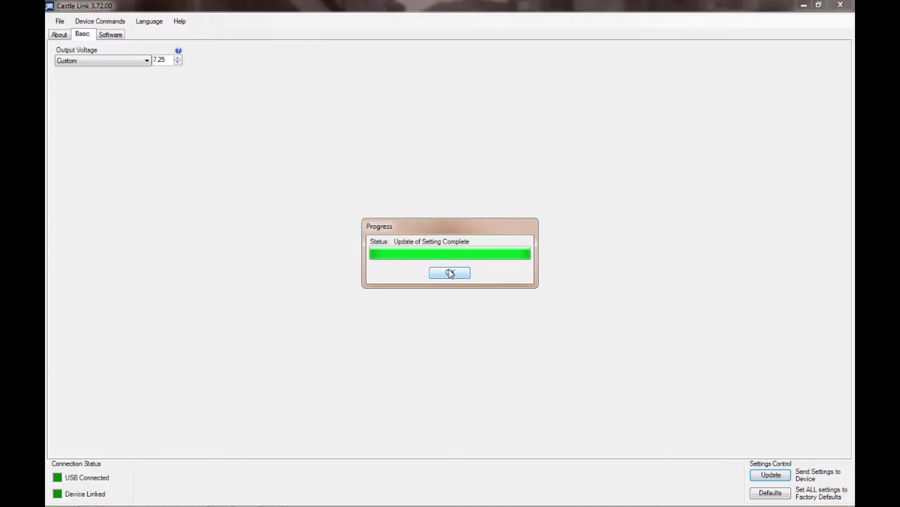
click(451, 272)
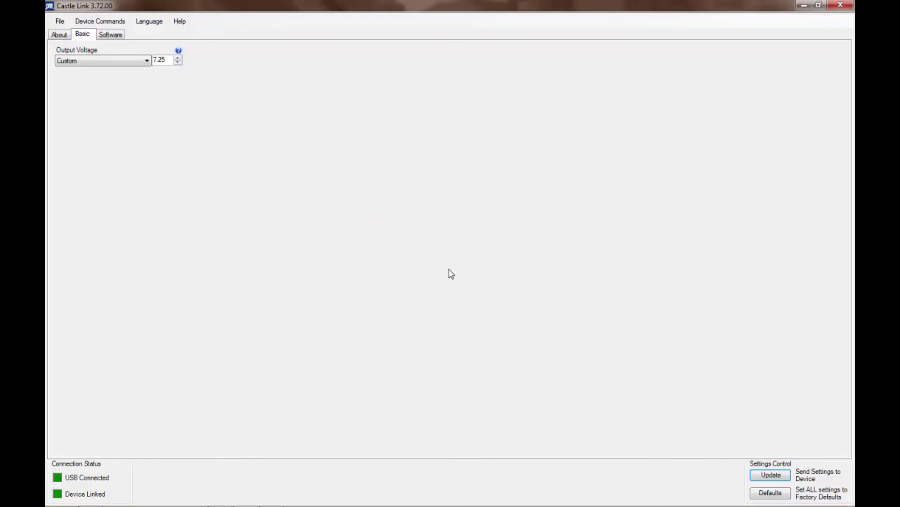
Select 5.25V (Default) as output voltage and send it to the device
click(147, 61)
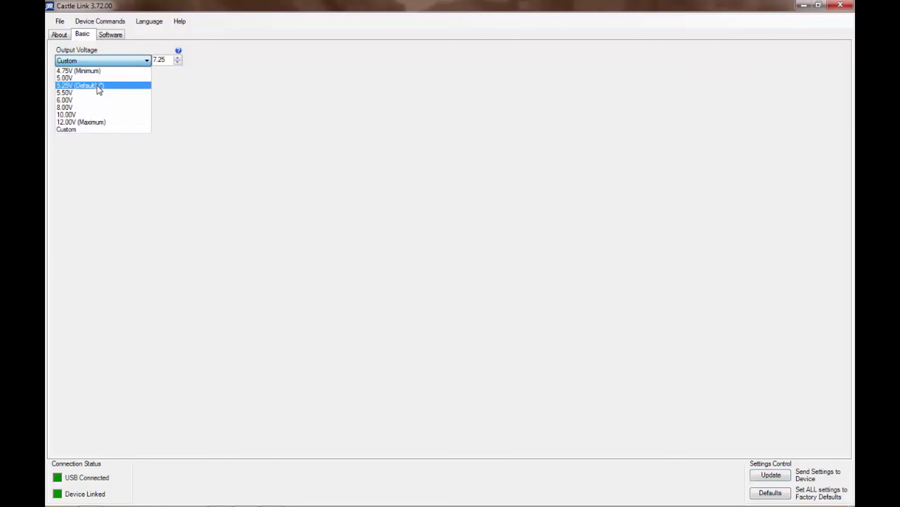
click(97, 86)
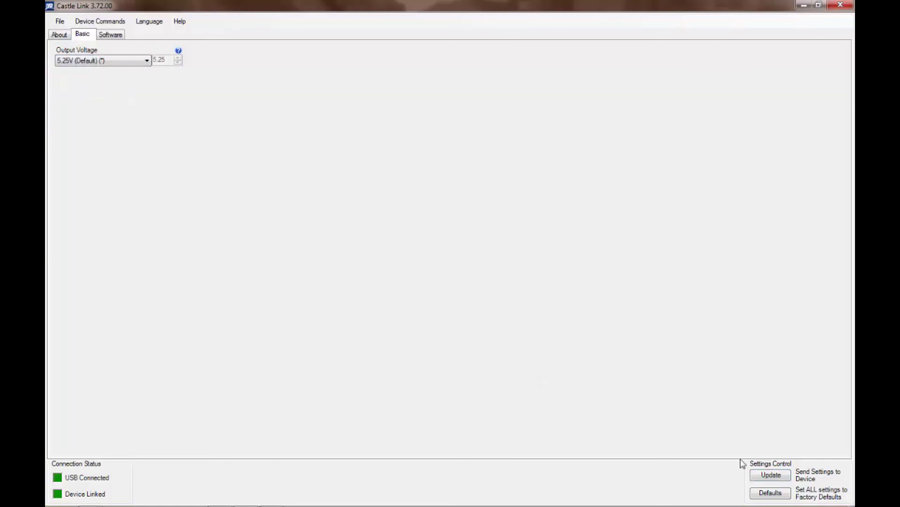
click(764, 475)
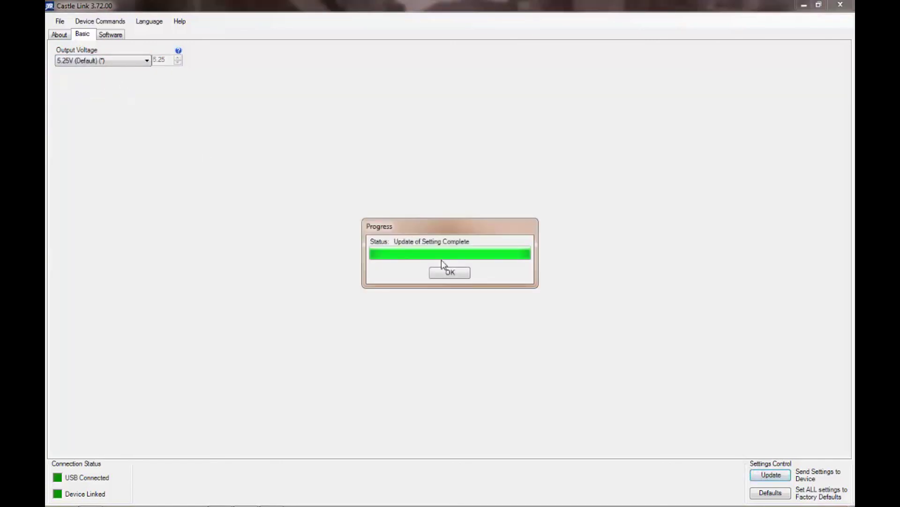
click(448, 272)
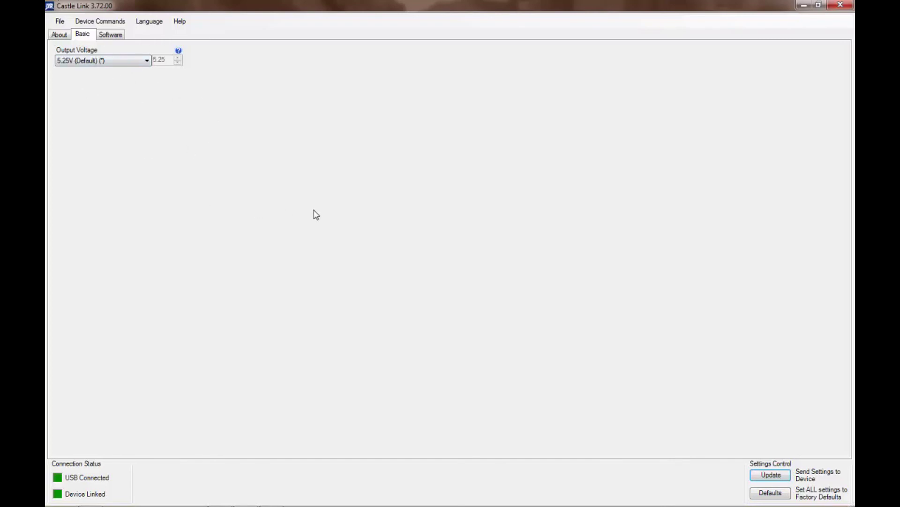
Switch to the About tab showing the CC BEC 2.0 logo
click(64, 36)
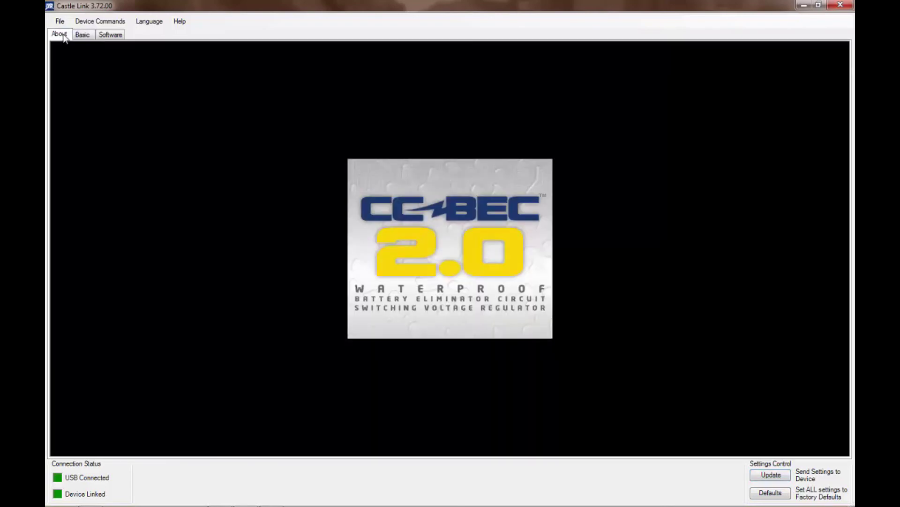